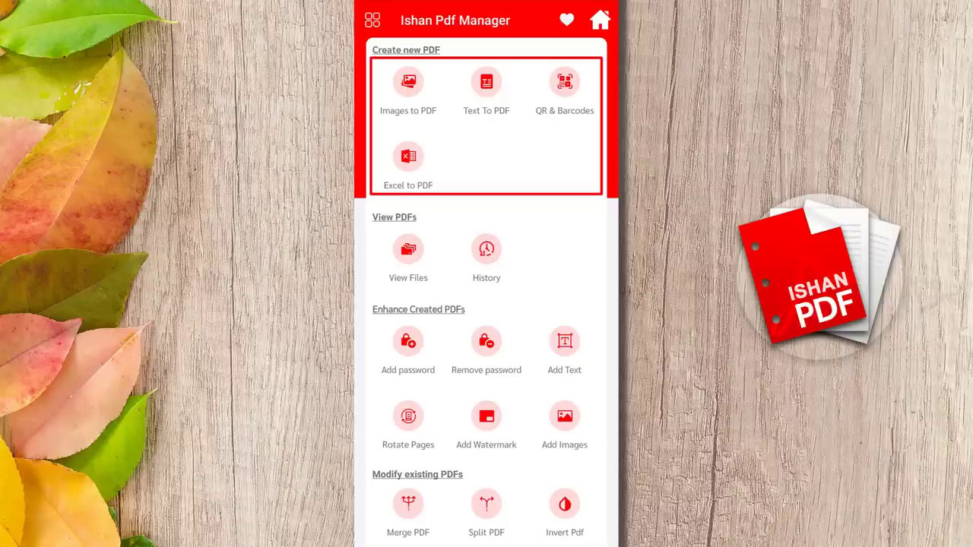
Scroll down the home screen to tools like Add password, Add Text, Rotate Pages and Add Watermark
scroll(486, 289, "down", 3)
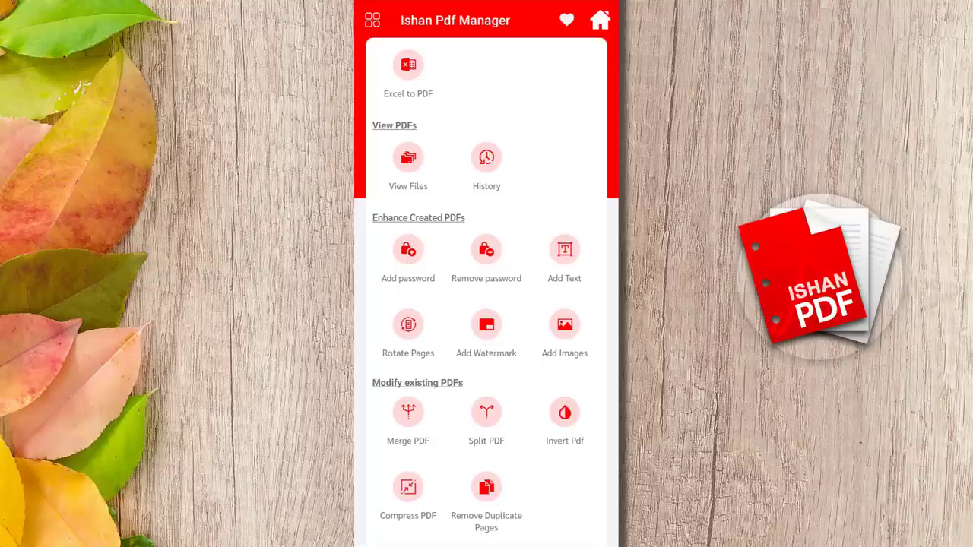
scroll(486, 289, "down", 1)
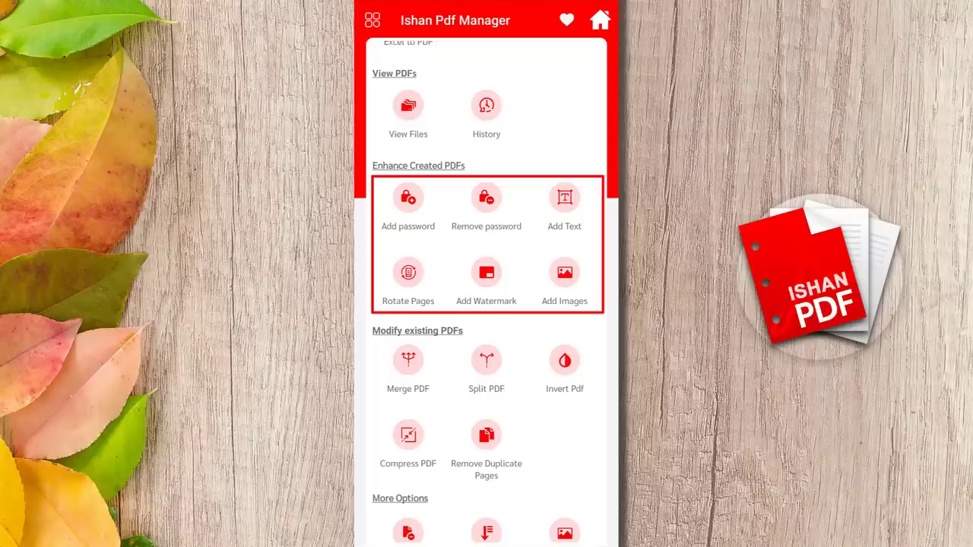
Scroll further to reveal Remove Pages, Reorder Pages, Extract Images, Extract Text and ZIP to PDF
scroll(488, 293, "down", 2)
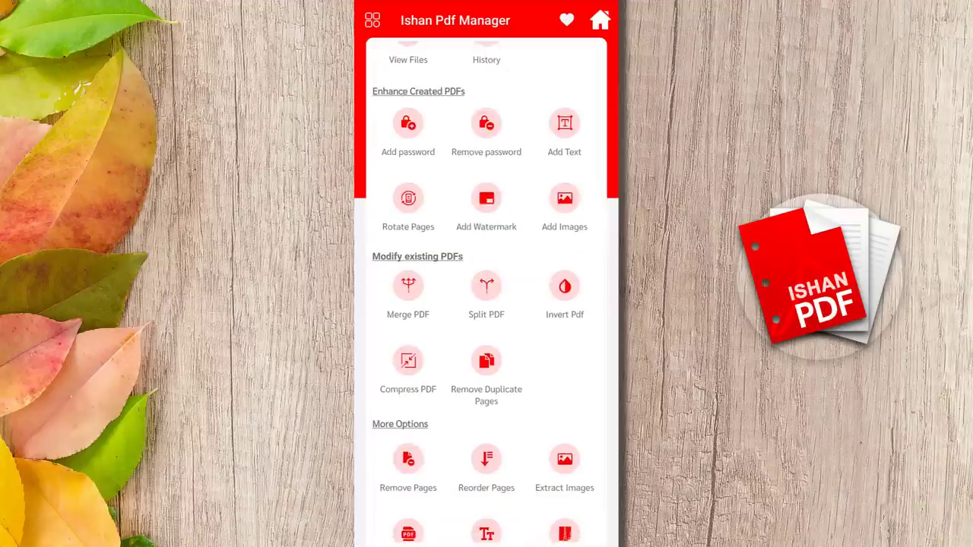
scroll(486, 292, "down", 1)
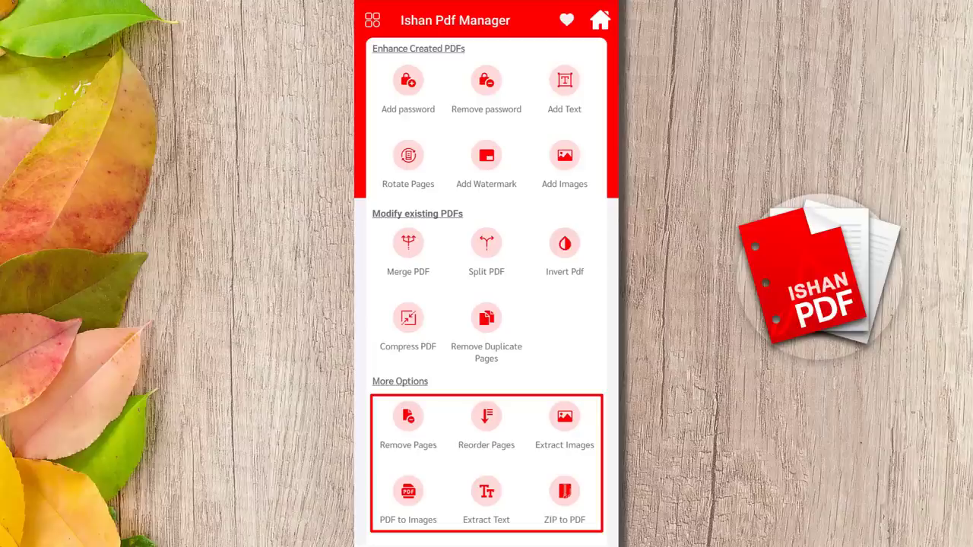
Return to the top of the home screen and open Images to PDF, dismissing the install ad
scroll(486, 289, "up", 5)
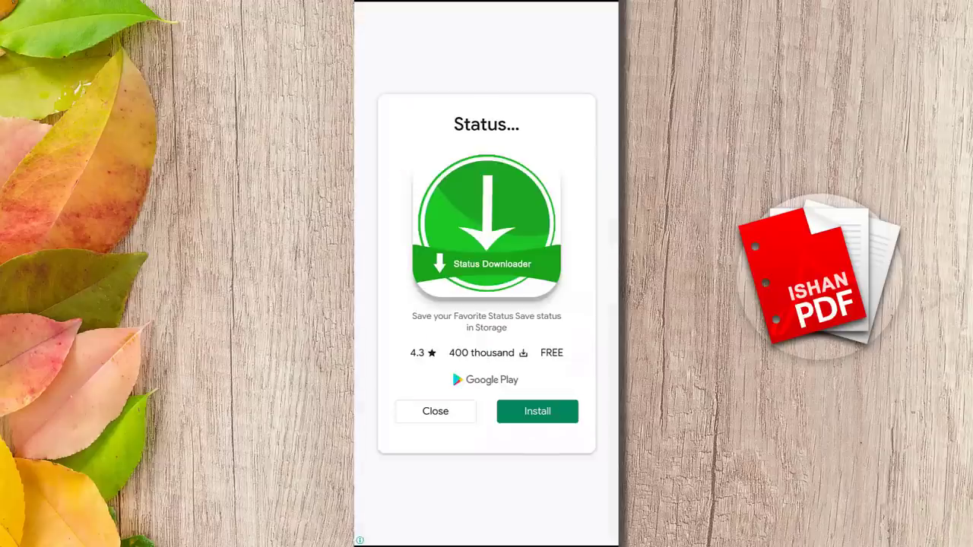
left_click(436, 411)
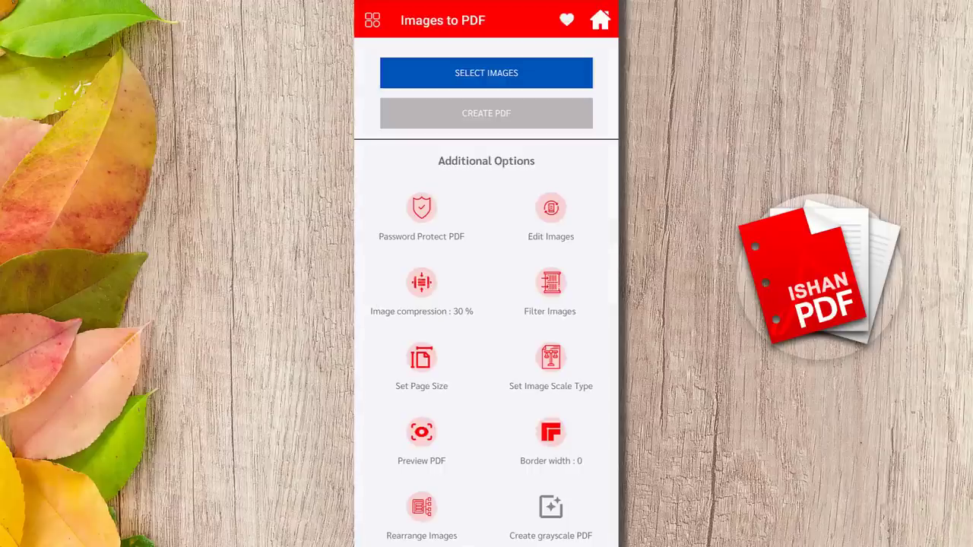
Pick seven screenshots from the gallery for the new PDF
left_click(486, 73)
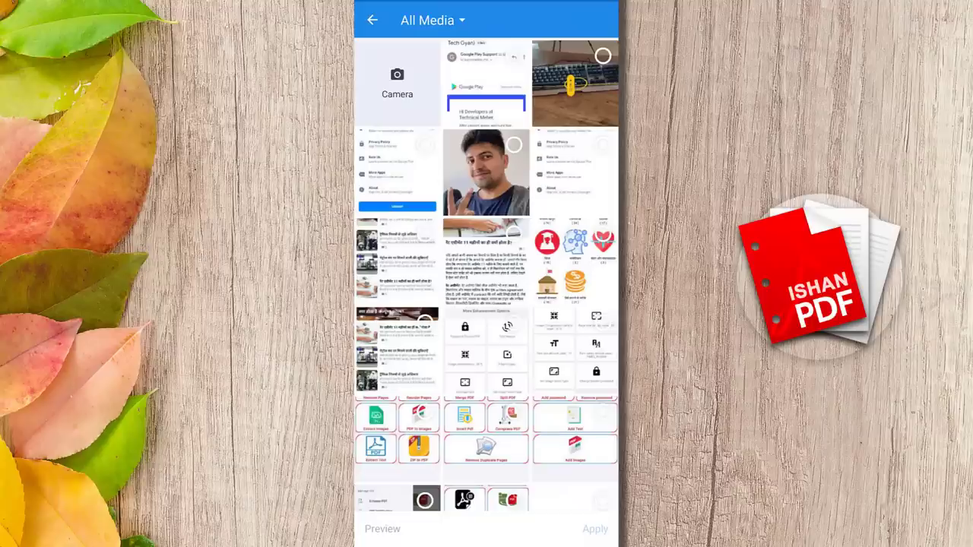
left_click(424, 145)
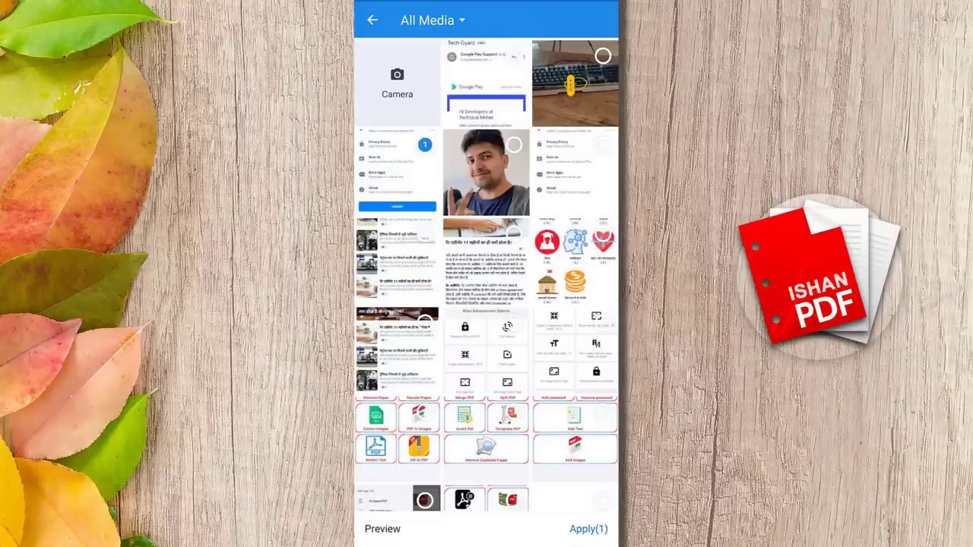
left_click(602, 145)
left_click(425, 233)
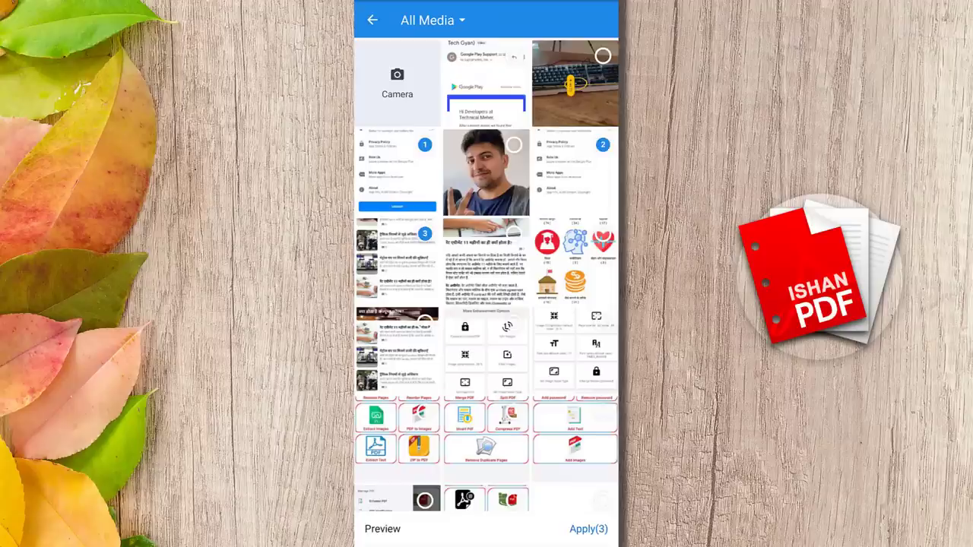
left_click(514, 233)
left_click(602, 233)
left_click(514, 323)
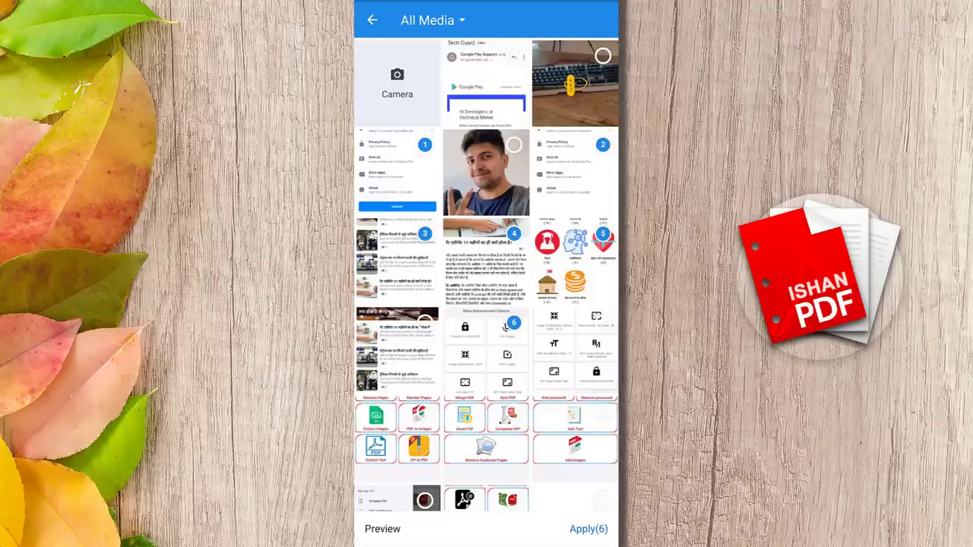
left_click(424, 322)
Apply the selection and create the PDF under the default screenshot-based file name
left_click(589, 529)
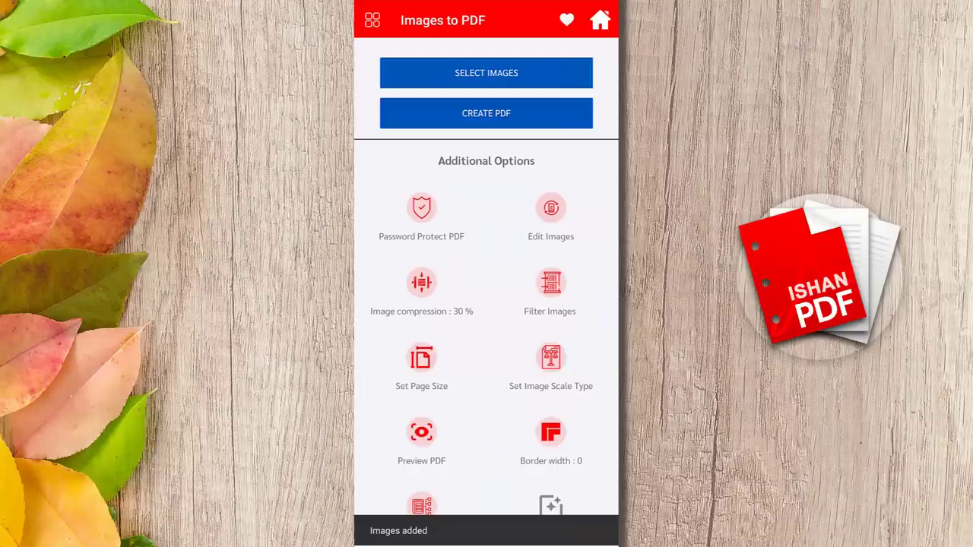
left_click(486, 113)
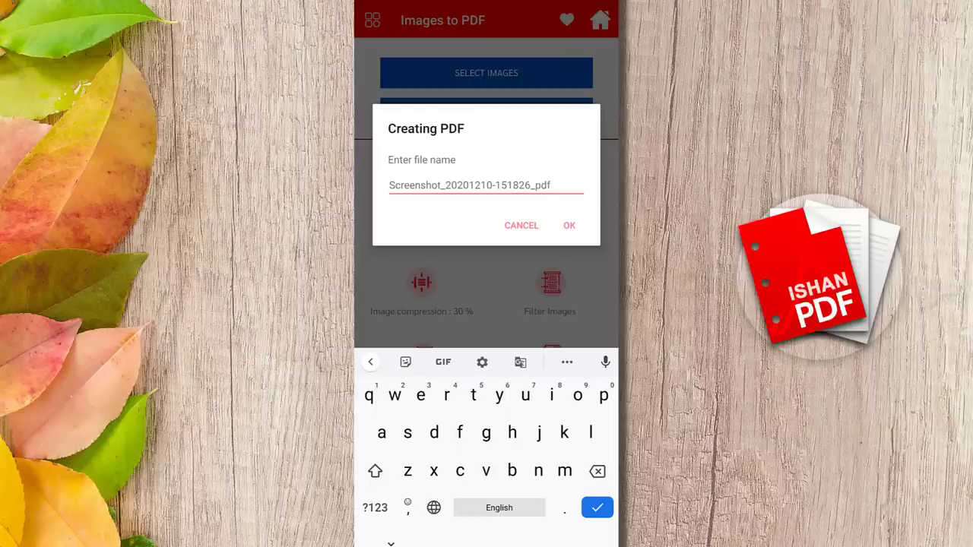
left_click(569, 225)
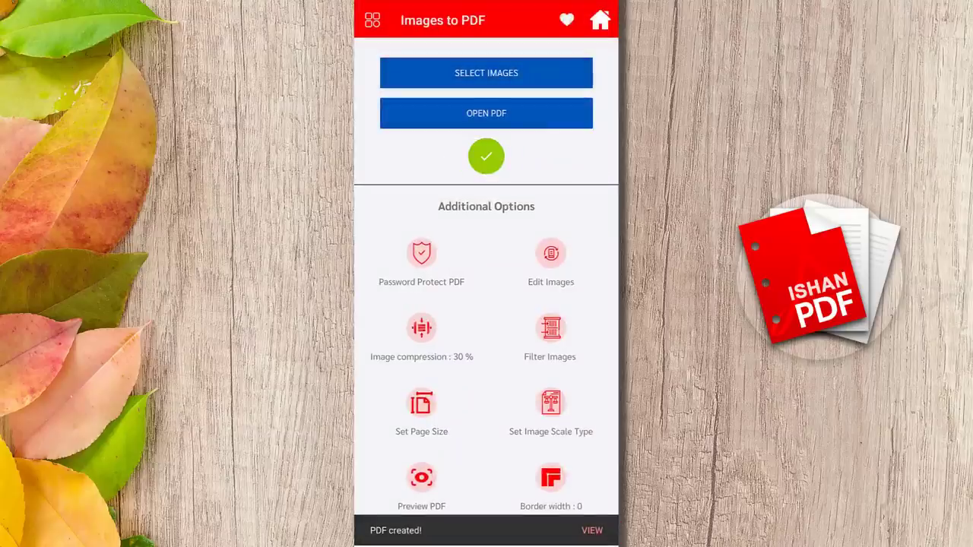
View the newly created screenshot PDF and scroll through its pages
left_click(592, 530)
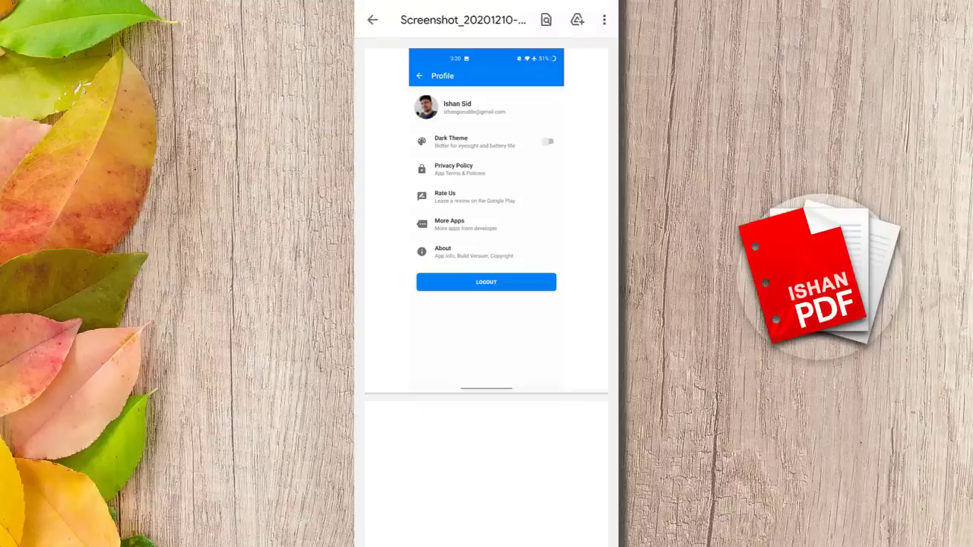
scroll(486, 274, "down", 5)
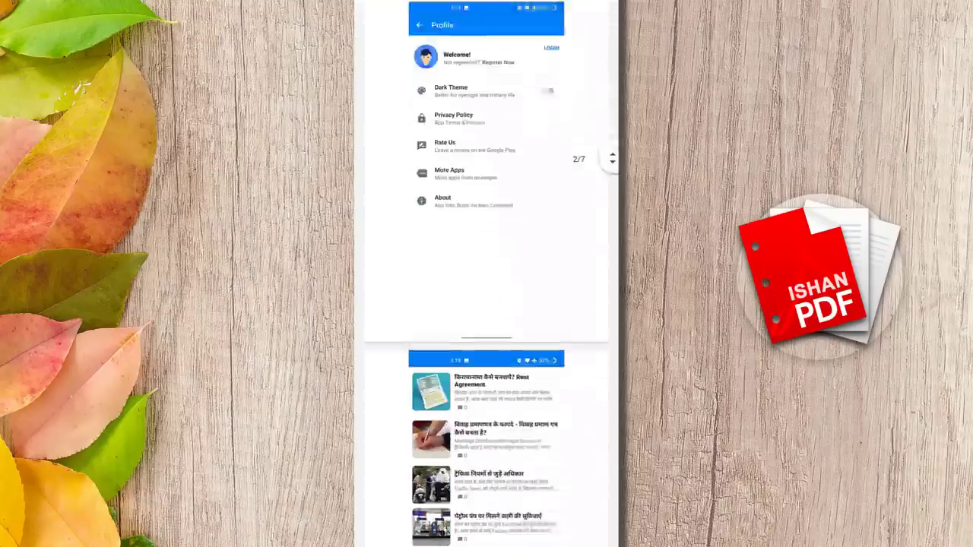
scroll(487, 273, "down", 5)
scroll(487, 274, "down", 5)
scroll(486, 274, "down", 5)
scroll(486, 274, "down", 5)
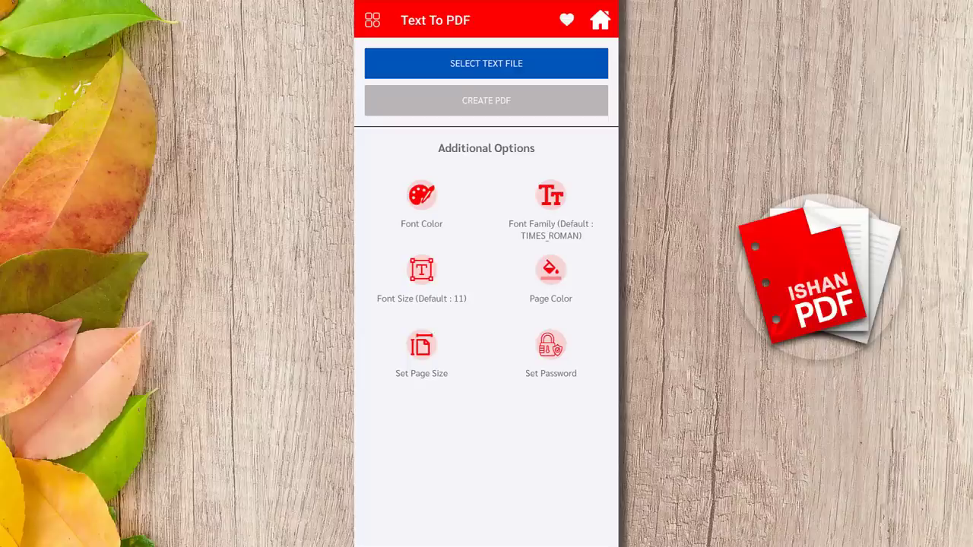
Go back to the home screen and scroll down to the Enhance Created PDFs tools
key("Escape")
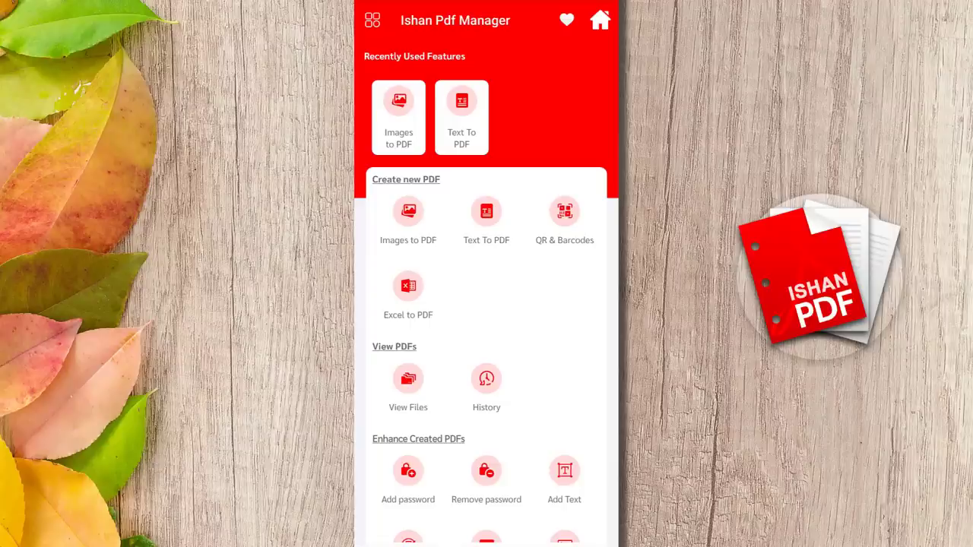
scroll(486, 358, "down", 3)
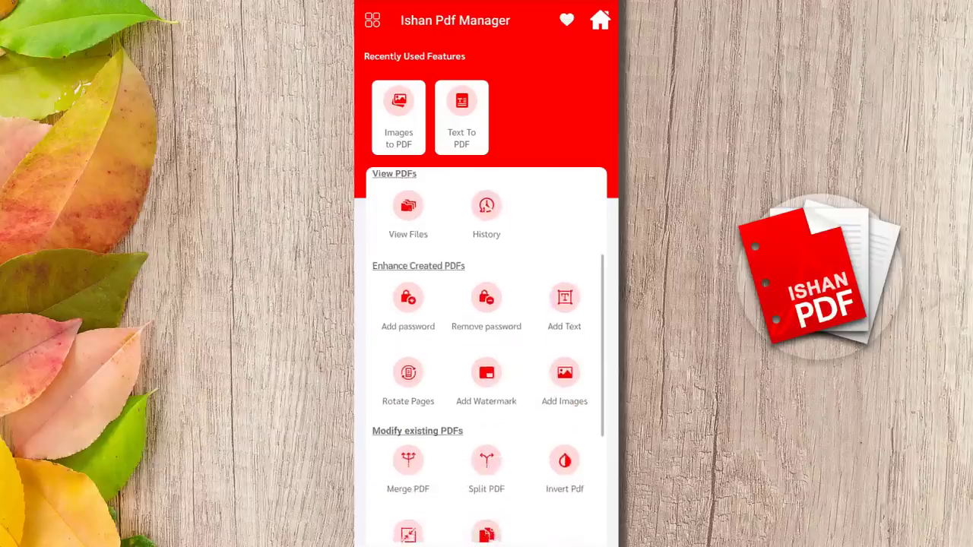
scroll(487, 357, "down", 1)
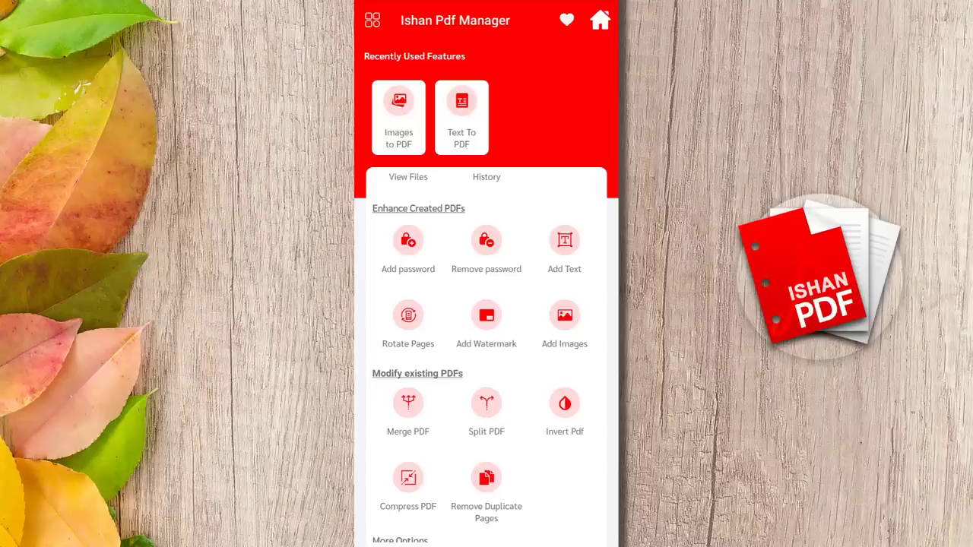
In Add password, select the edited80 invoice PDF from Downloads
left_click(408, 240)
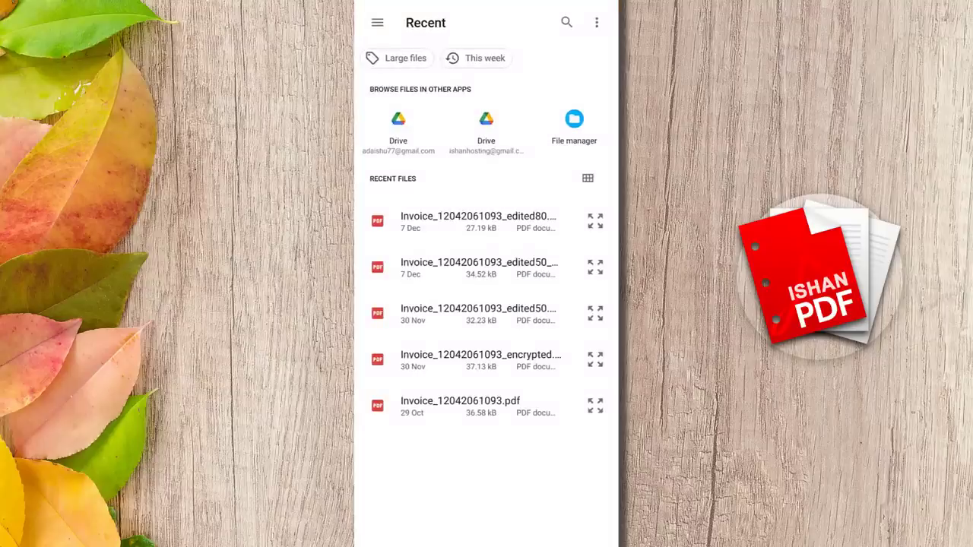
left_click(377, 22)
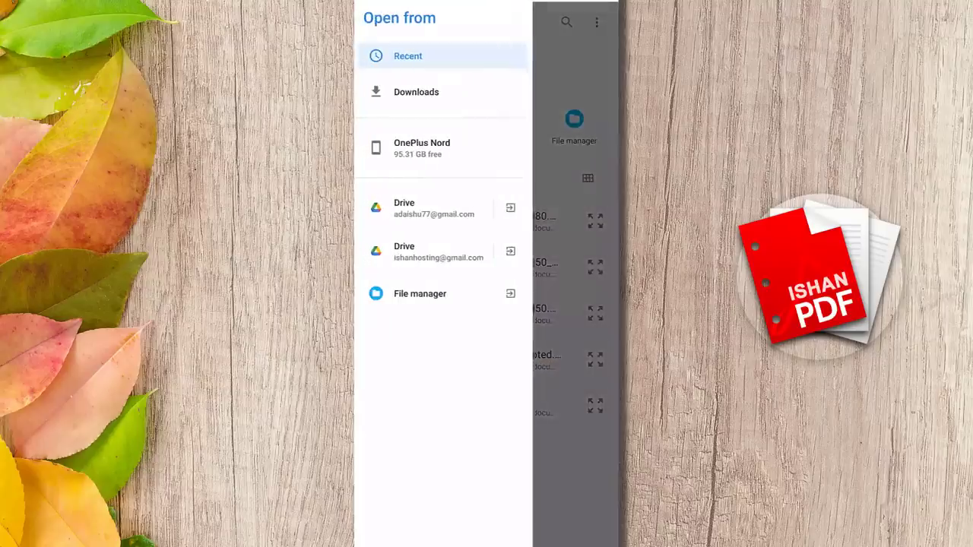
left_click(409, 55)
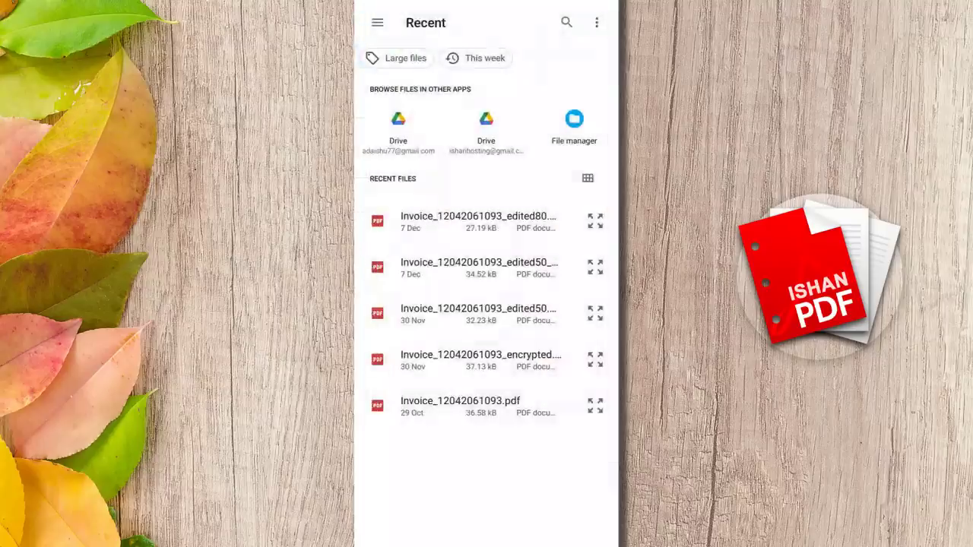
left_click(478, 220)
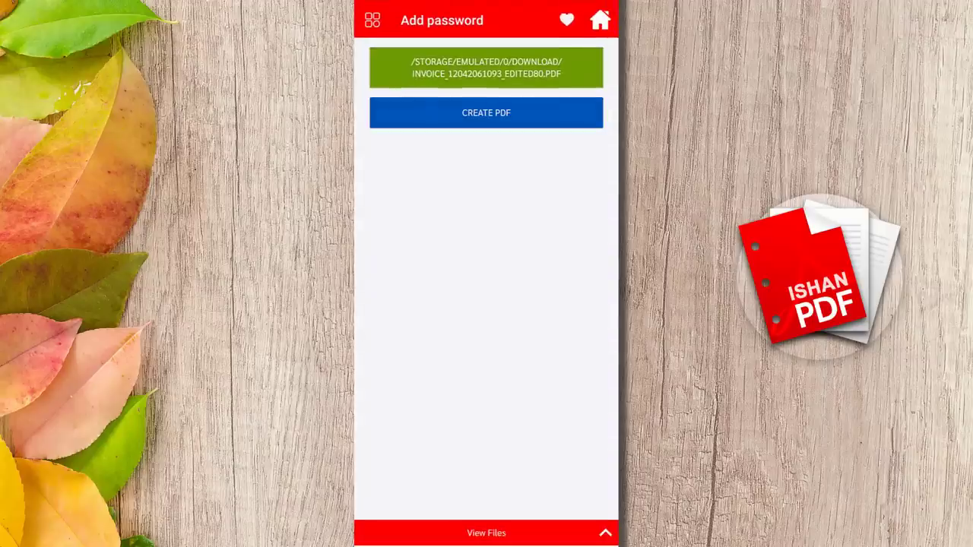
Create the protected edited80 invoice, entering a password and revealing it before confirming
left_click(487, 113)
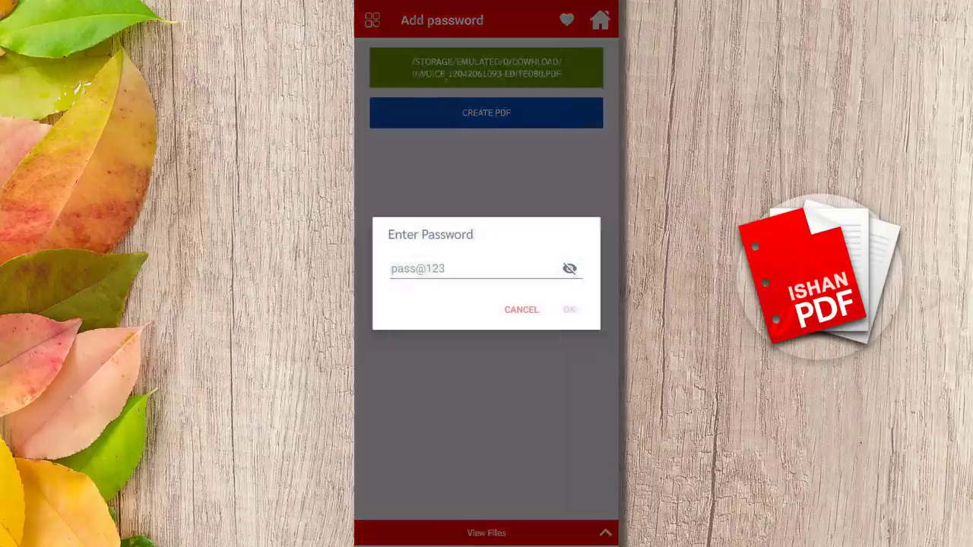
left_click(471, 268)
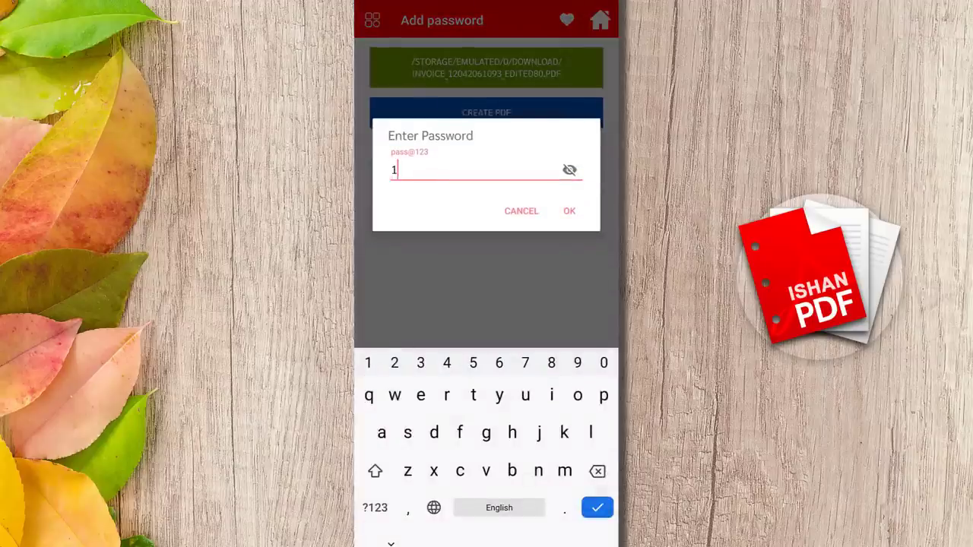
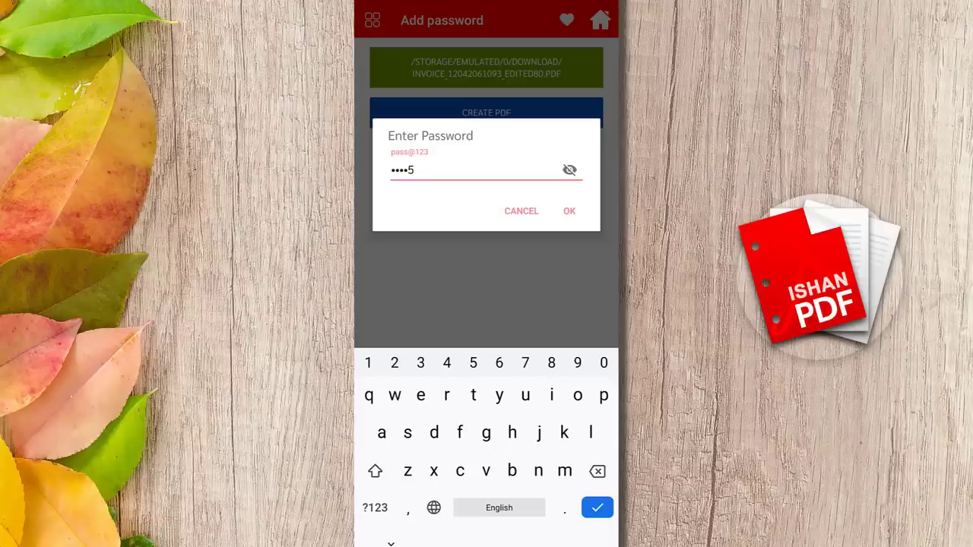
left_click(569, 170)
left_click(570, 211)
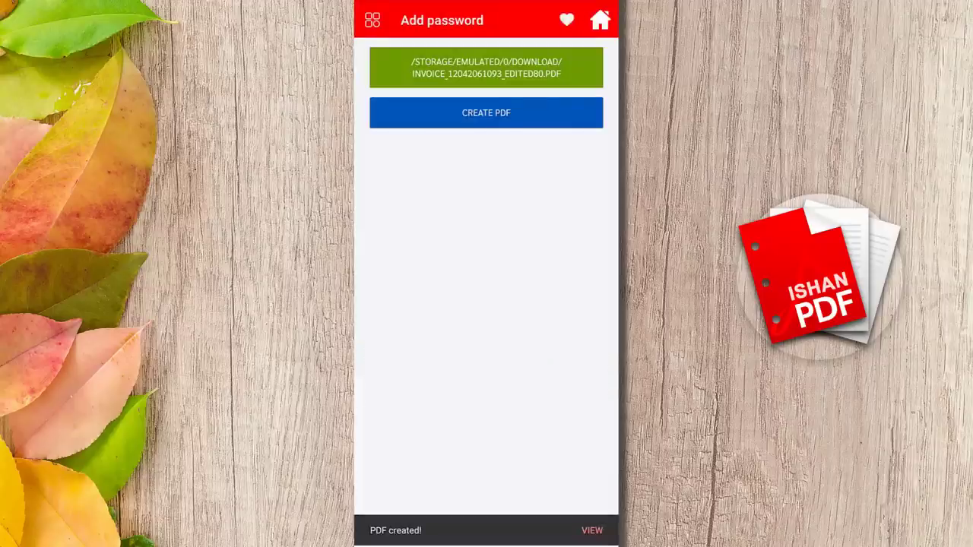
Open and unlock the protected invoice with its password, close it, and check the saved files list
left_click(592, 530)
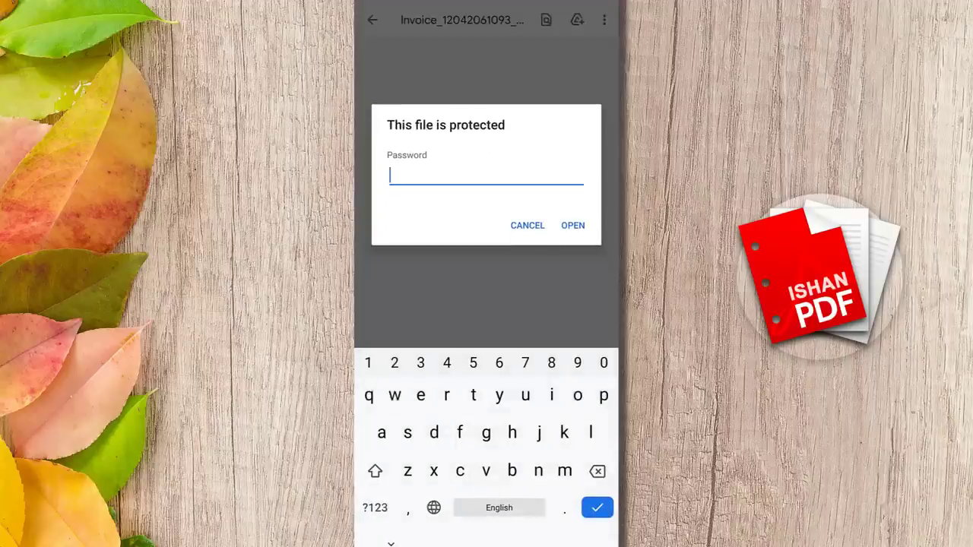
key("Return")
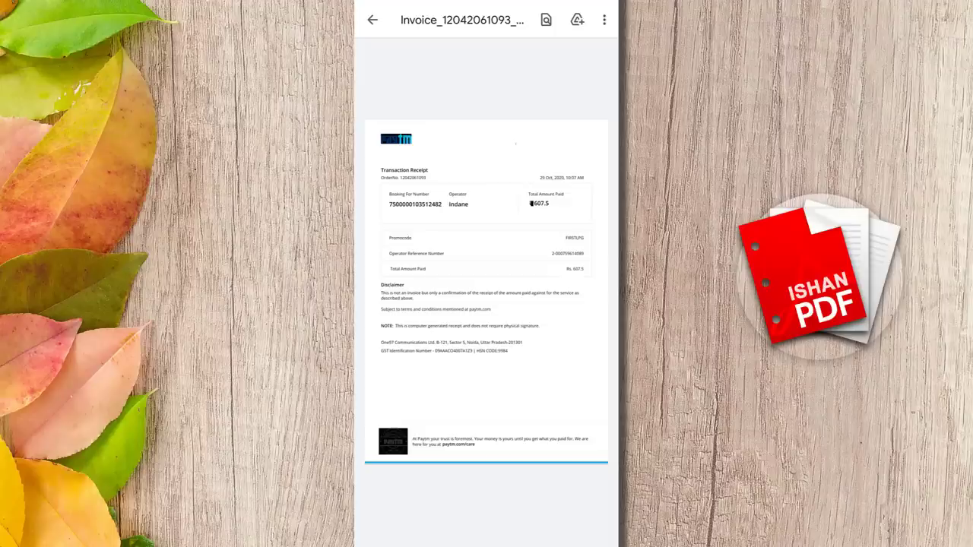
key("Escape")
left_click(487, 533)
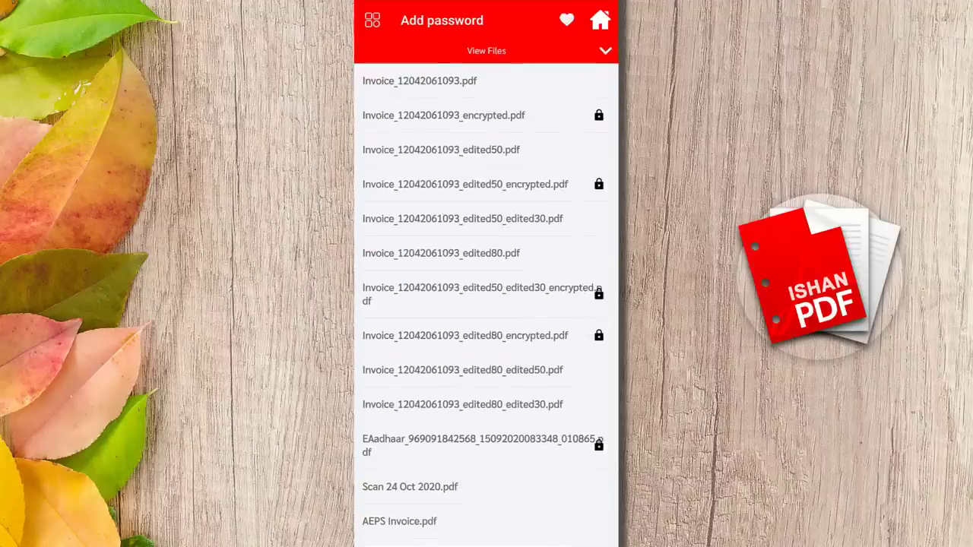
key("Escape")
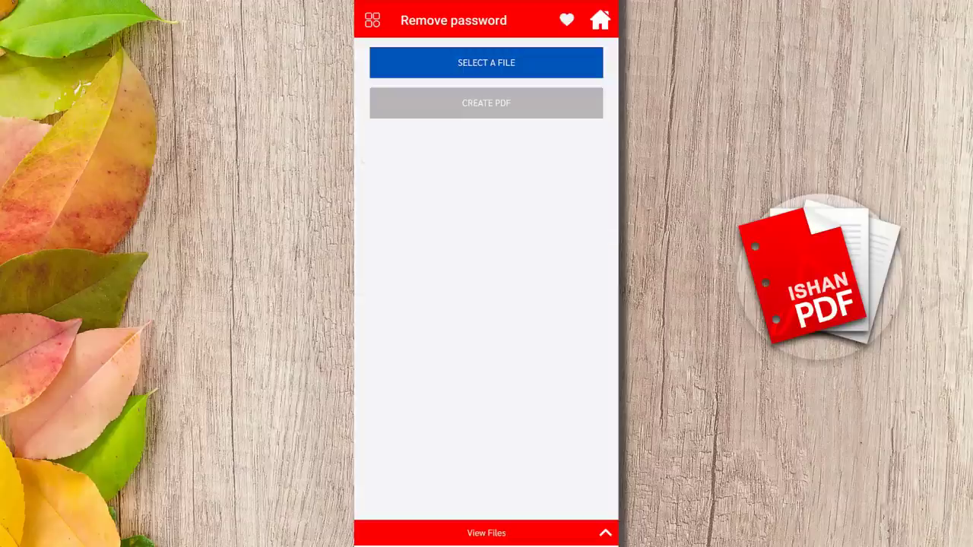
Unlock the encrypted invoice with its password in Remove password and view the unlocked PDF
left_click(486, 63)
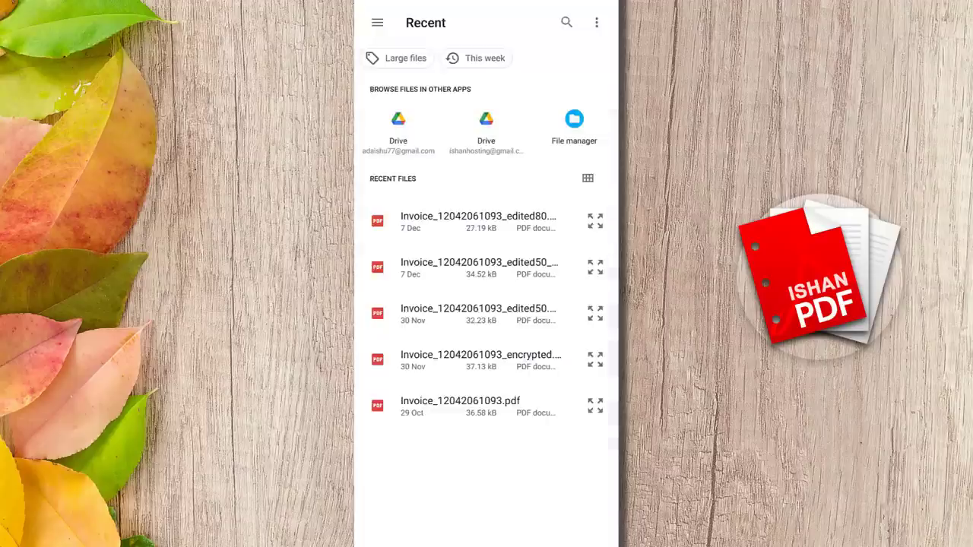
left_click(480, 359)
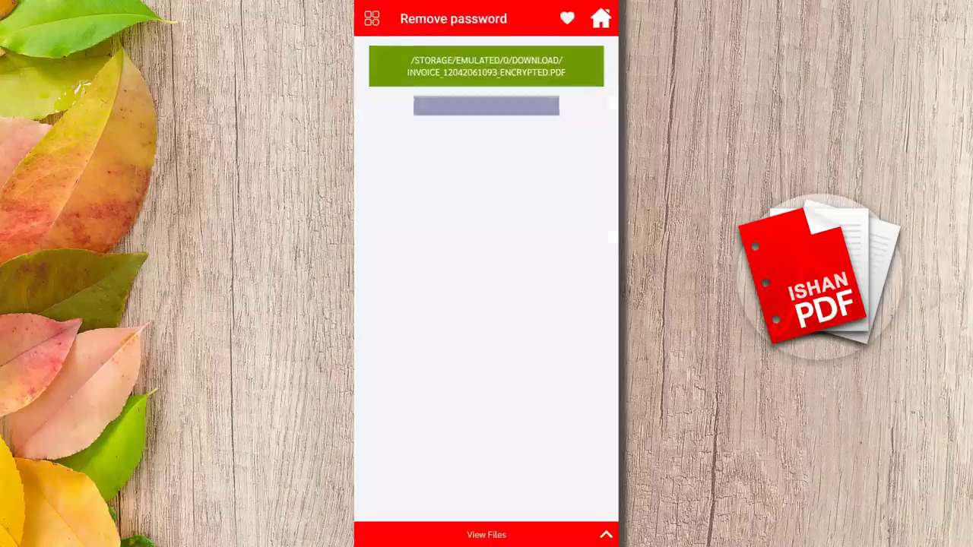
left_click(486, 112)
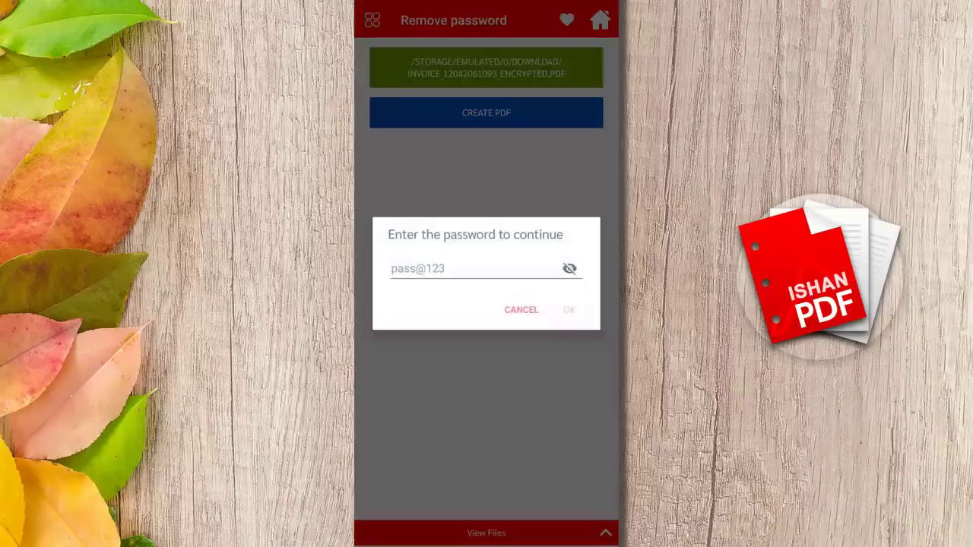
left_click(472, 268)
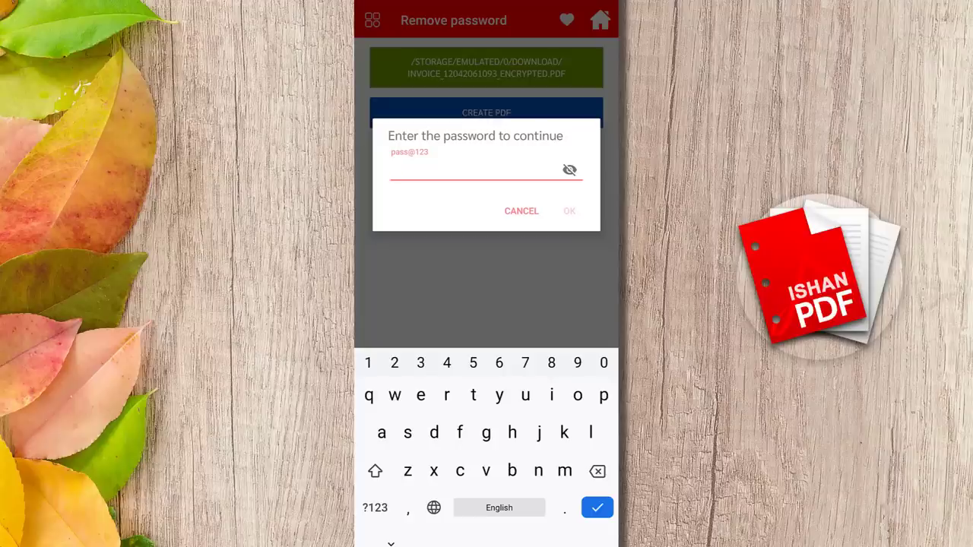
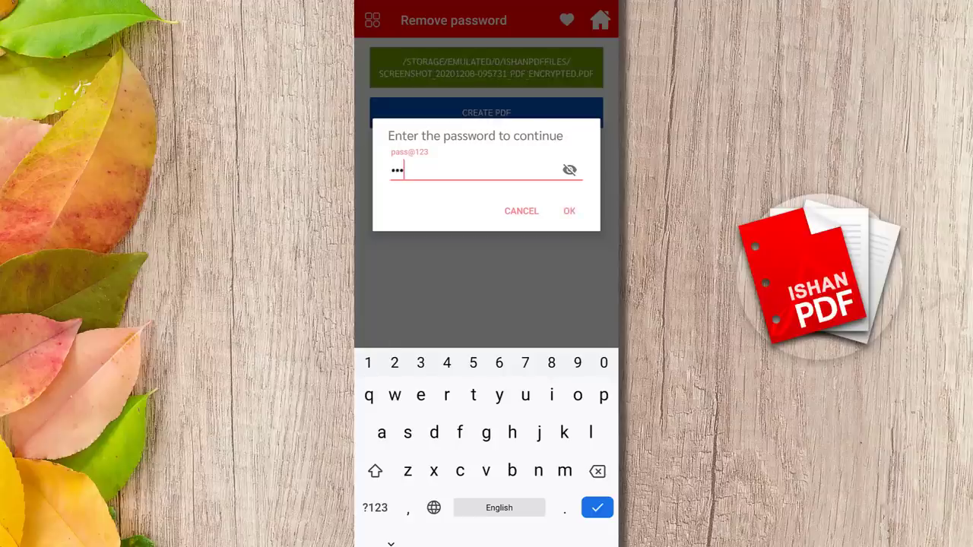
key("Return")
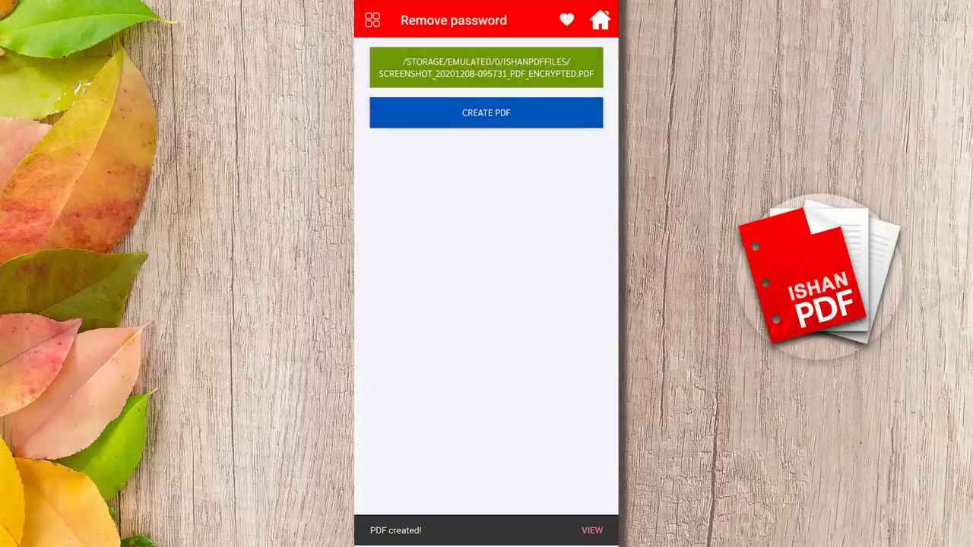
left_click(593, 531)
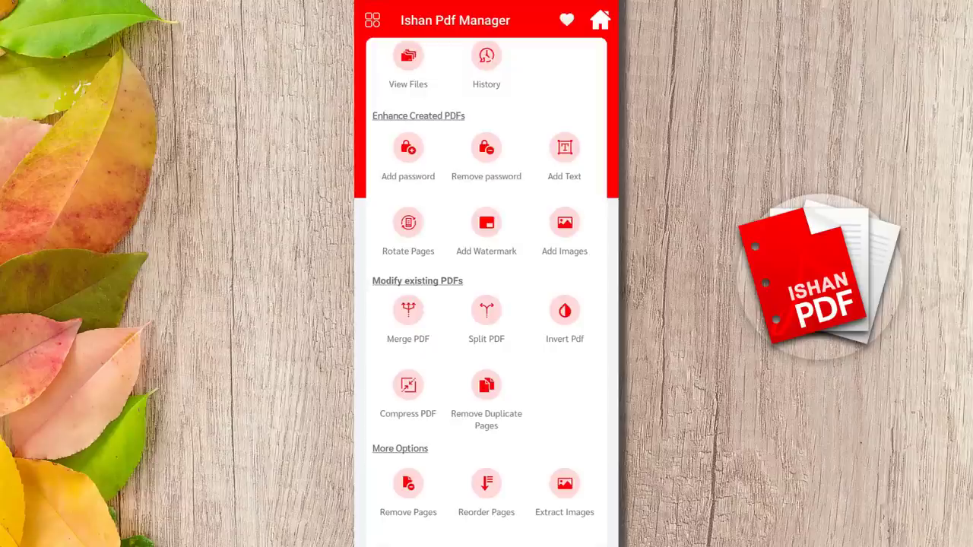
Start adding a watermark to the IMG_20201210_152006_948 PDF from View Files
left_click(408, 68)
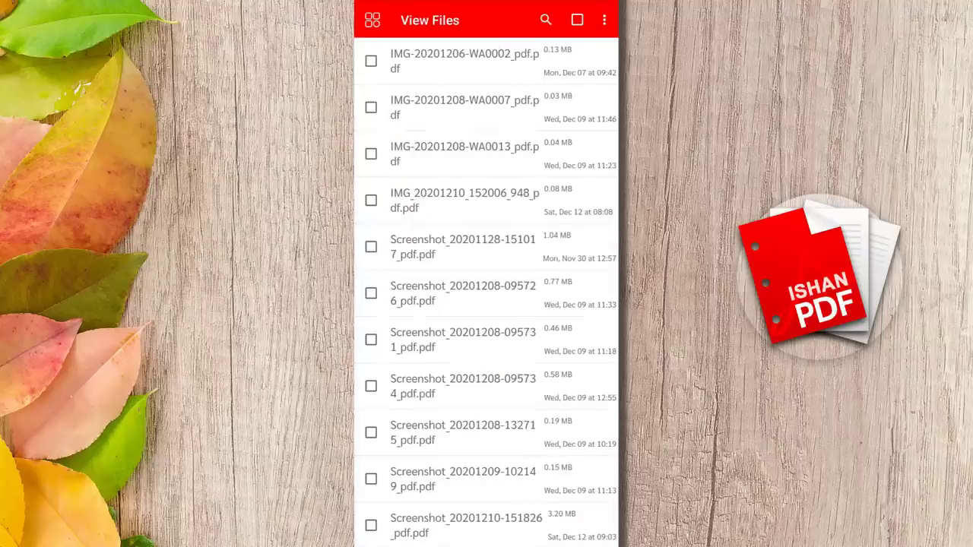
left_click(464, 200)
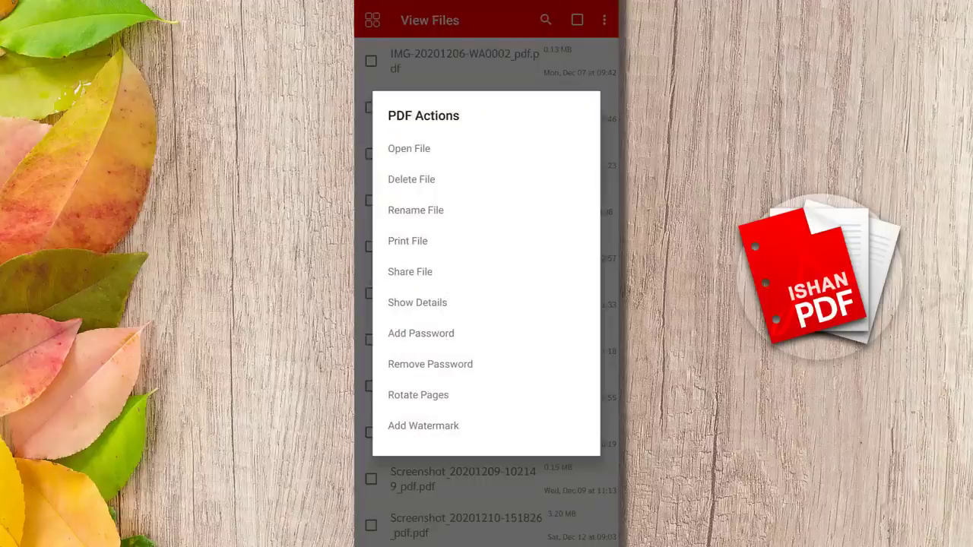
left_click(423, 426)
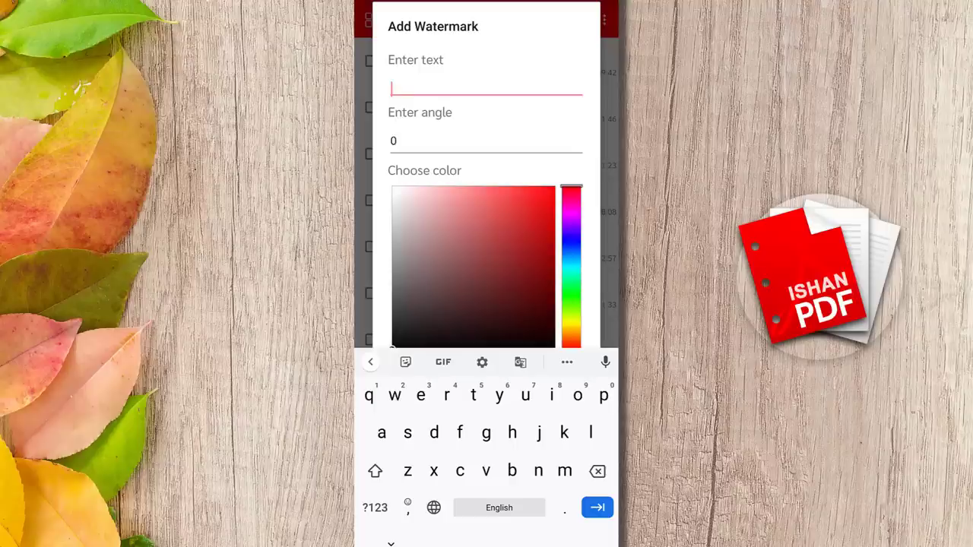
Watermark it with 'Sample file' at a 90° angle and open the result
type("Sample file")
key("Tab")
key("BackSpace")
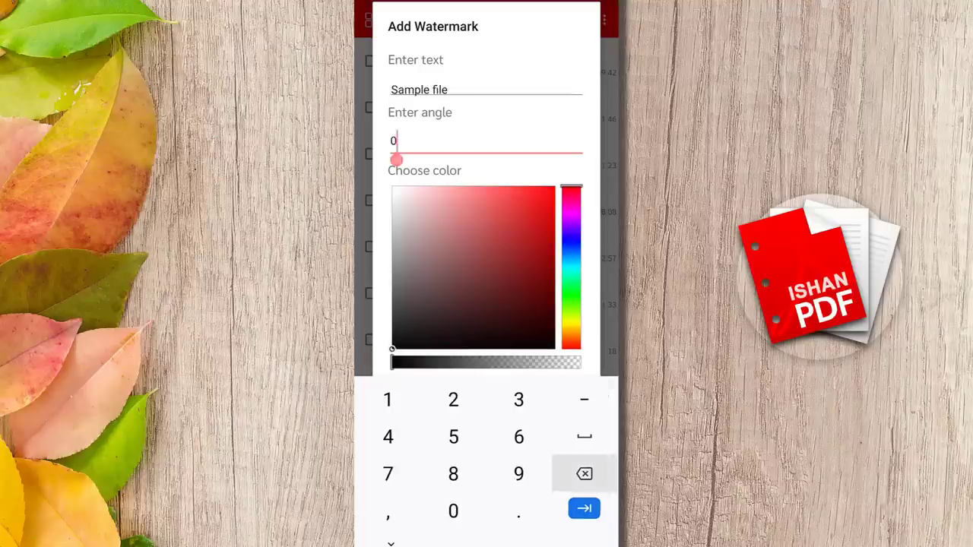
type("90")
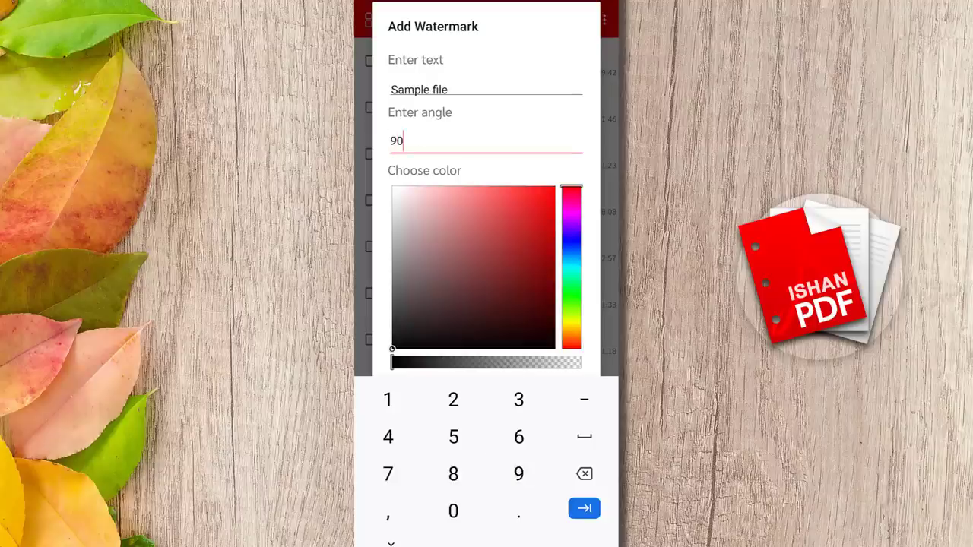
key("Escape")
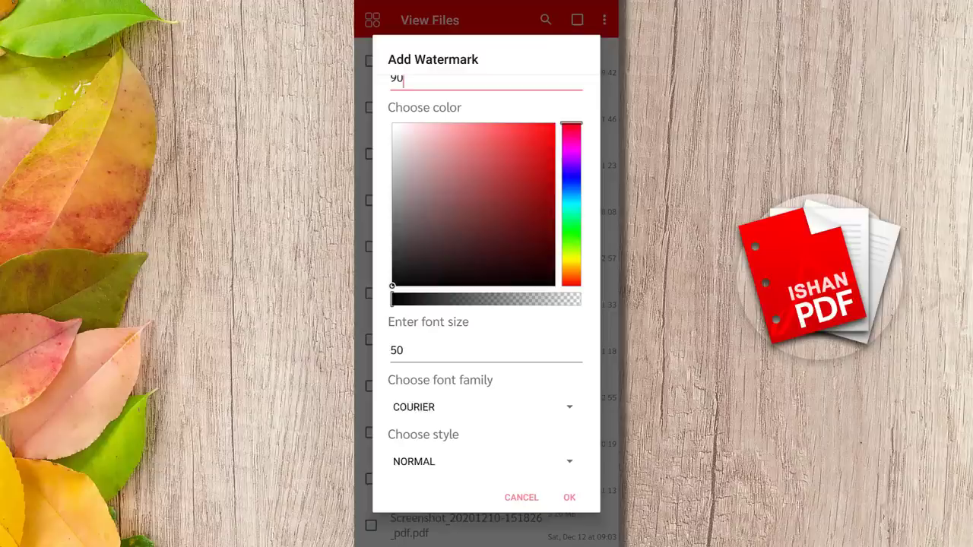
left_click(569, 497)
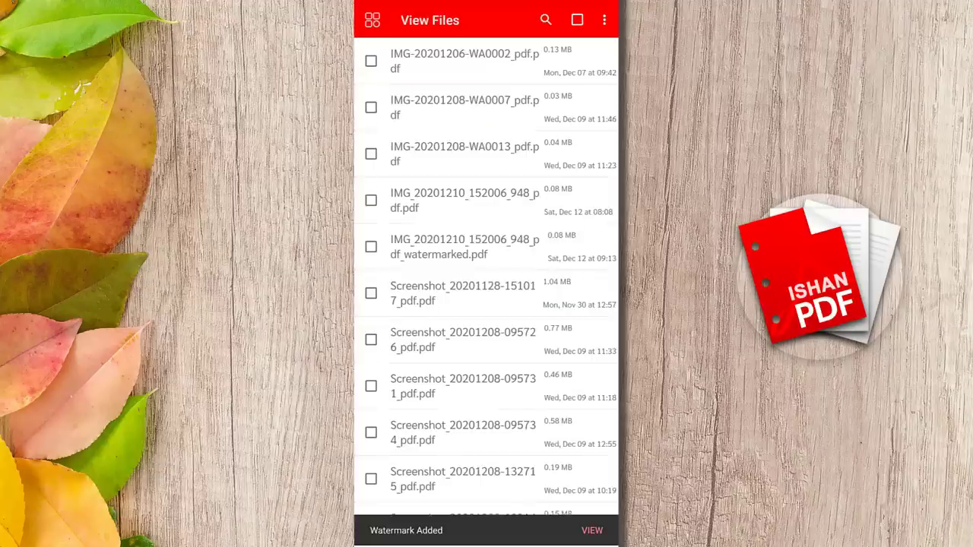
left_click(592, 531)
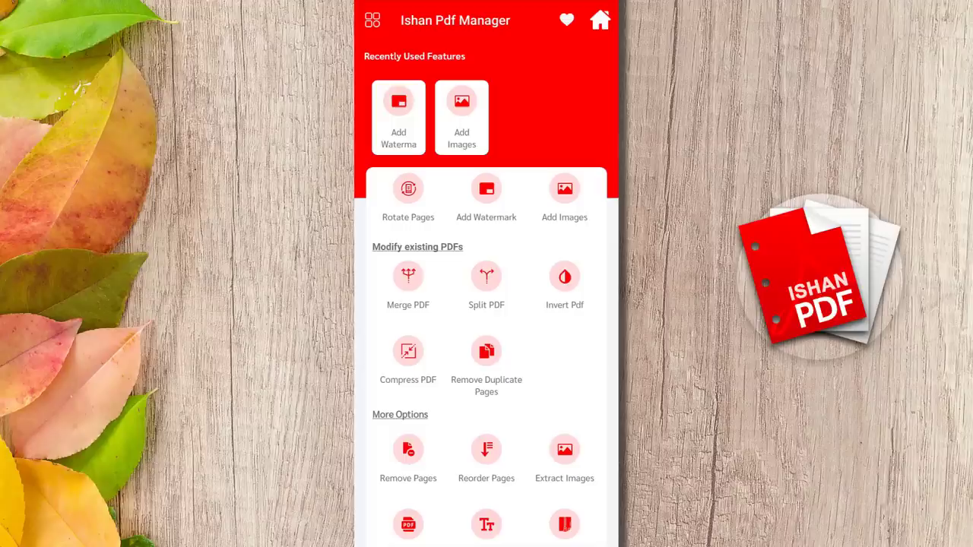
Compress AEPS Invoice.pdf at 50% and return to the home screen
left_click(407, 357)
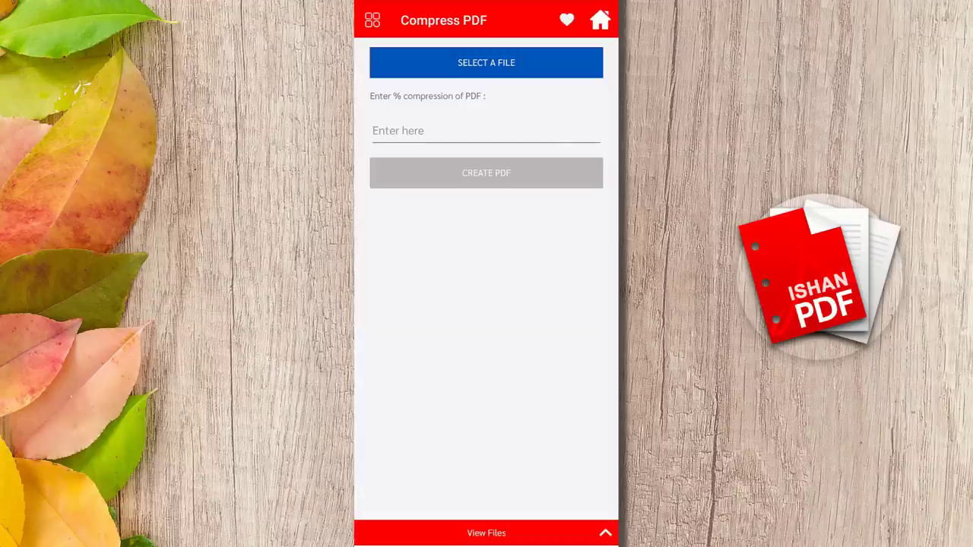
left_click(487, 533)
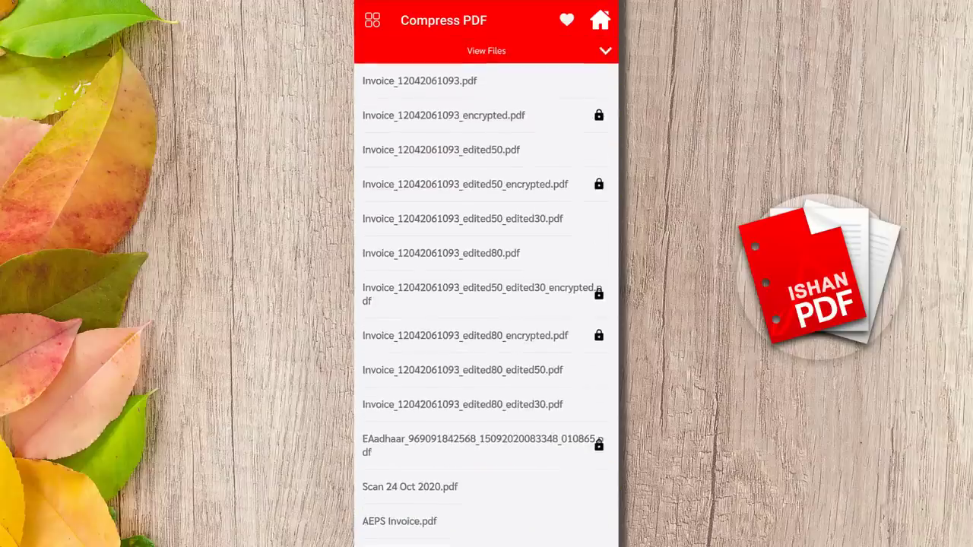
left_click(399, 522)
left_click(487, 141)
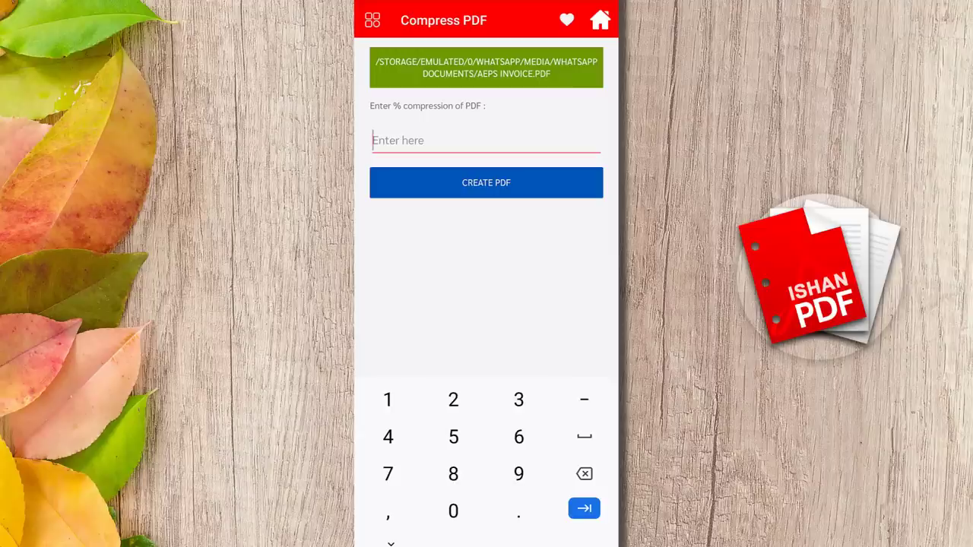
type("5")
type("0")
left_click(486, 182)
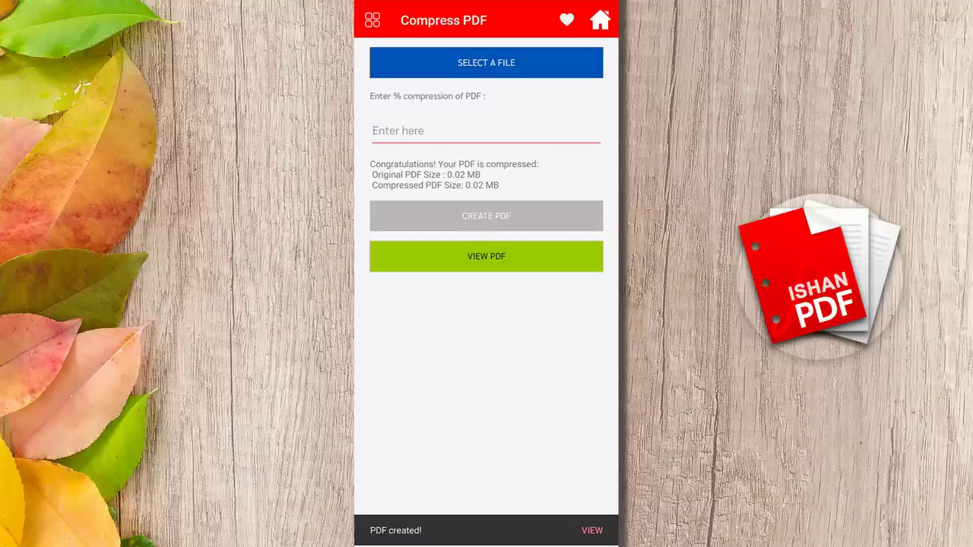
key("Escape")
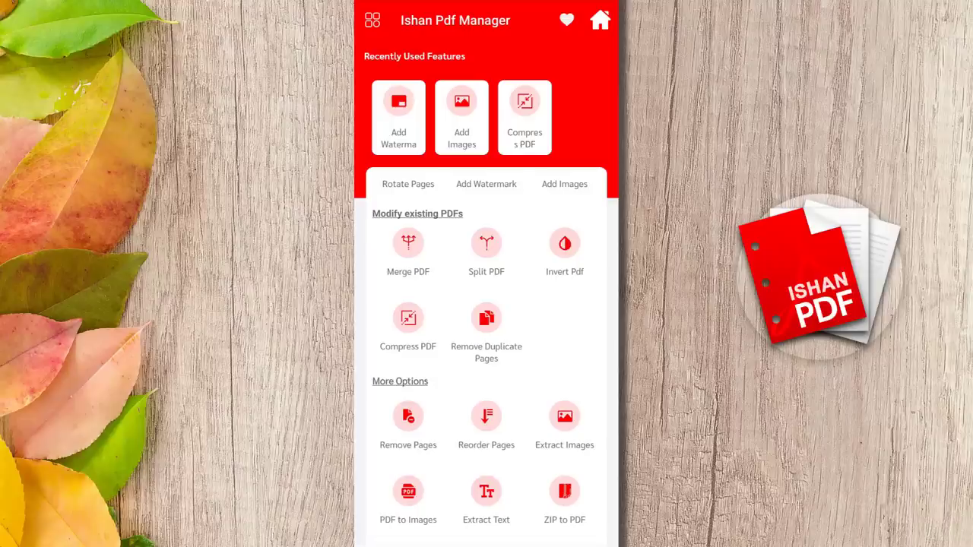
Check AEPS Invoice.pdf for duplicate pages, then go Home via the side menu
left_click(486, 327)
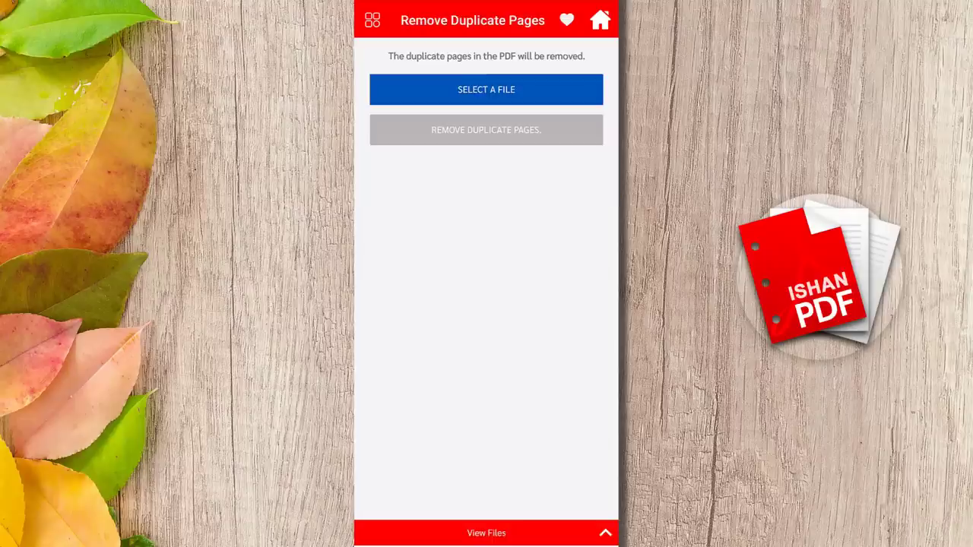
left_click(486, 89)
left_click(431, 258)
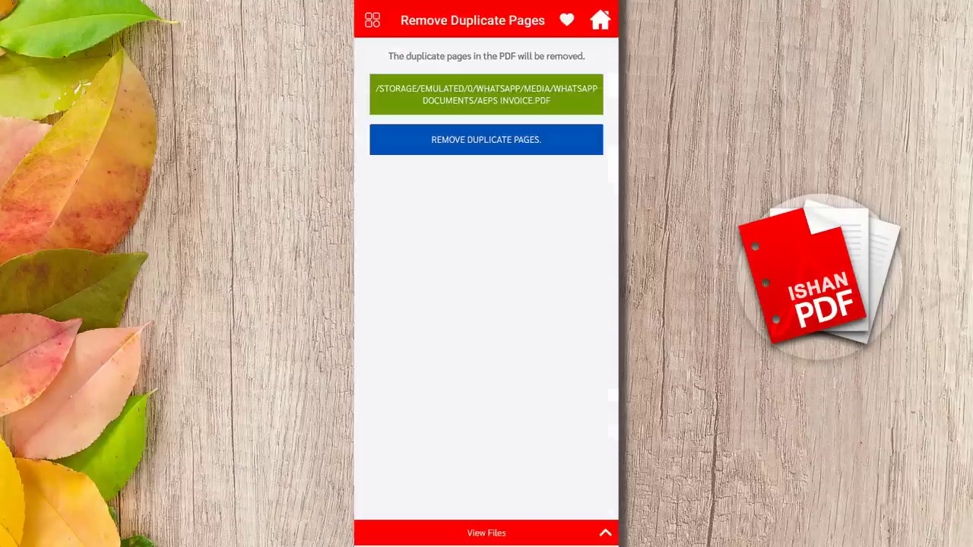
left_click(487, 139)
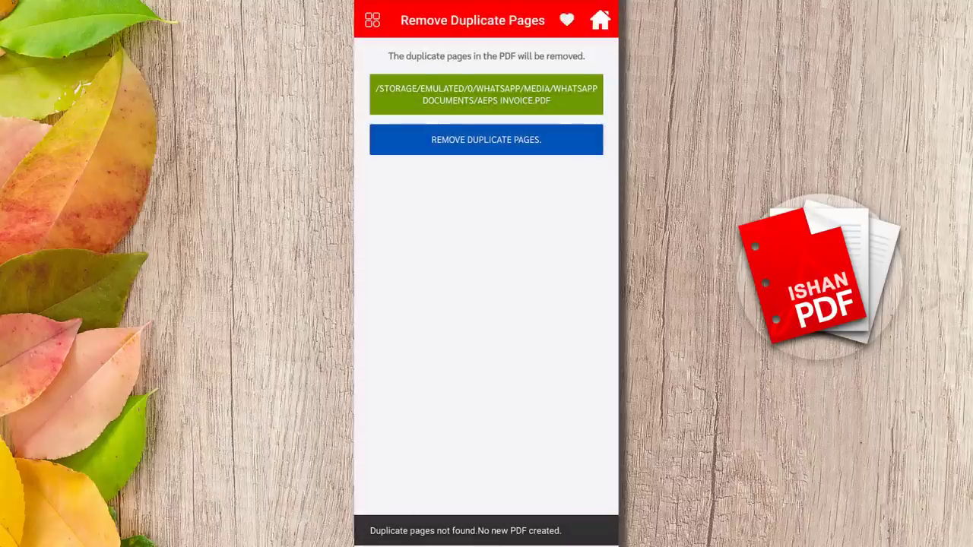
left_click(373, 20)
left_click(413, 132)
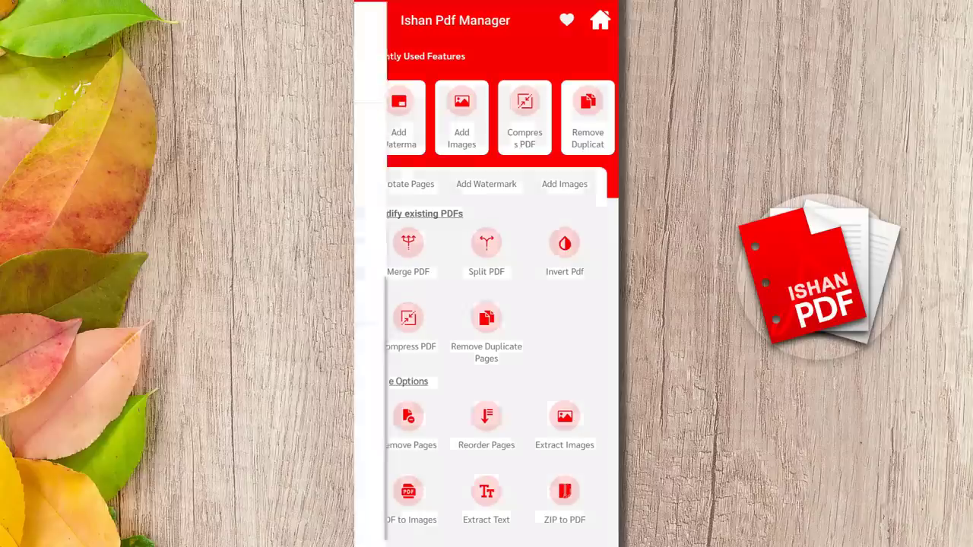
Scroll the side navigation menu back up to Home and Create new PDF
scroll(444, 274, "up", 5)
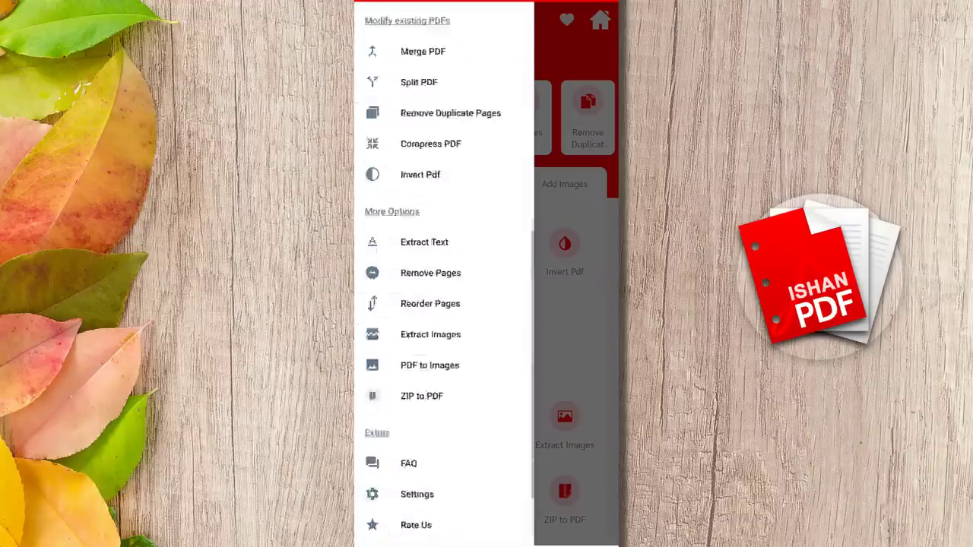
scroll(444, 274, "up", 5)
scroll(444, 274, "up", 5)
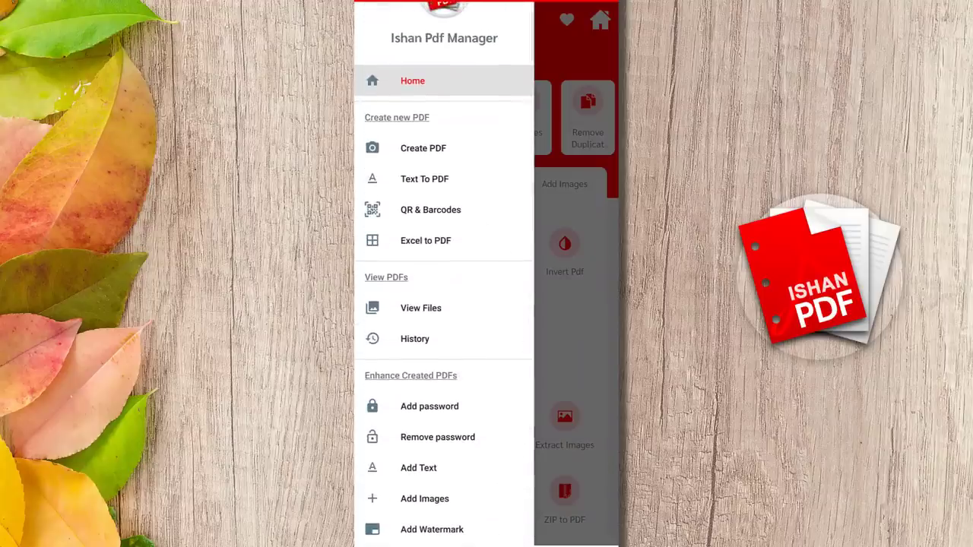